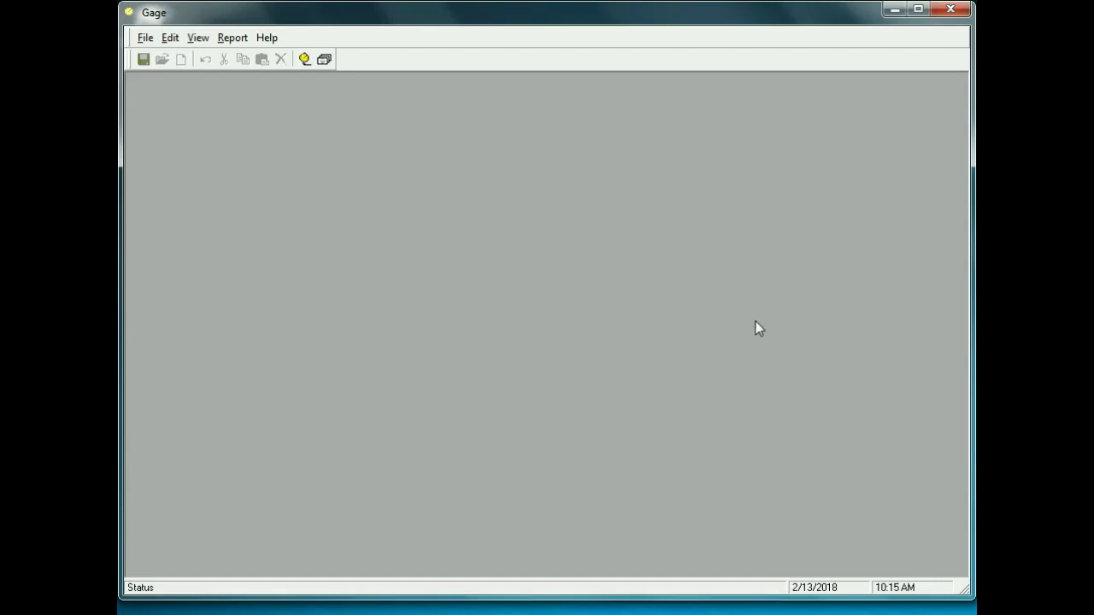
Step: Open the transaction history of gage SMS-01 and create a new transaction with the performer's name as Done By
{"action": "left_click", "coordinate": [330, 63]}
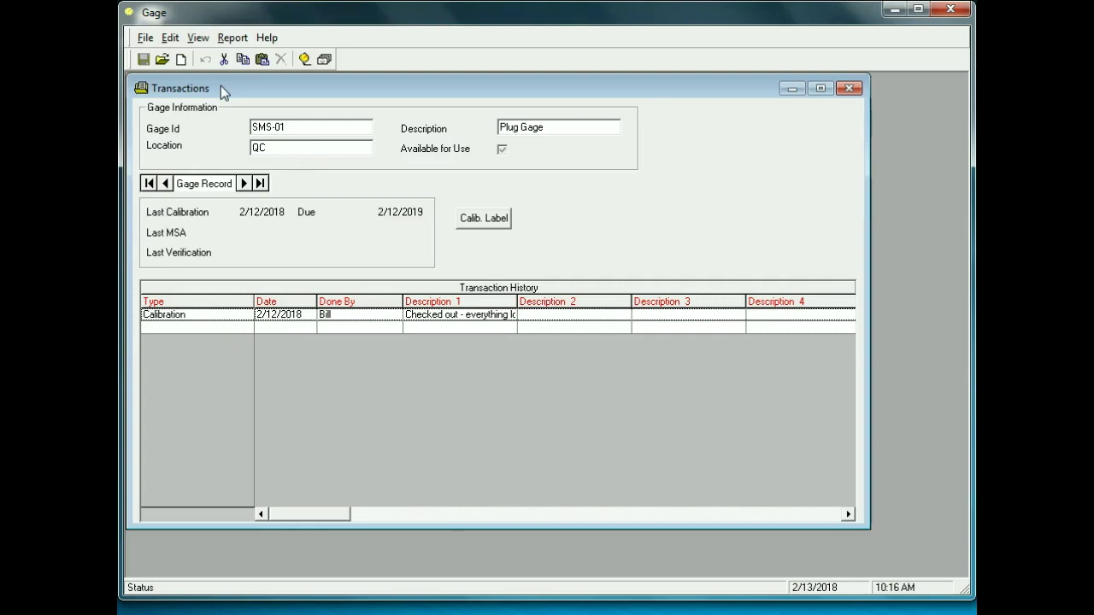
{"action": "left_click", "coordinate": [181, 59]}
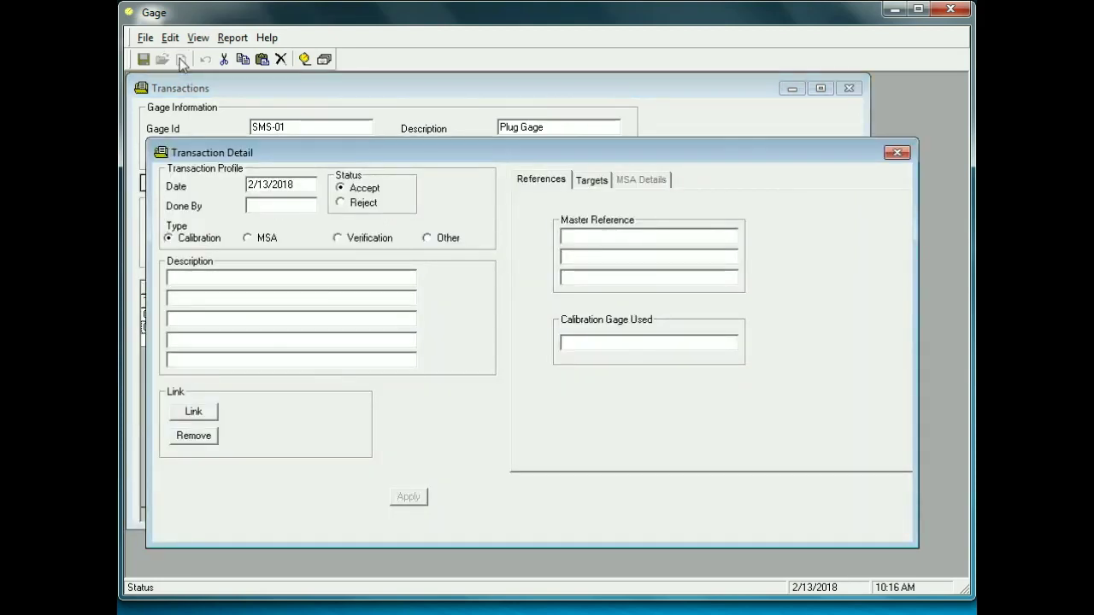
{"action": "left_click", "coordinate": [265, 203]}
{"action": "type", "text": "Frank"}
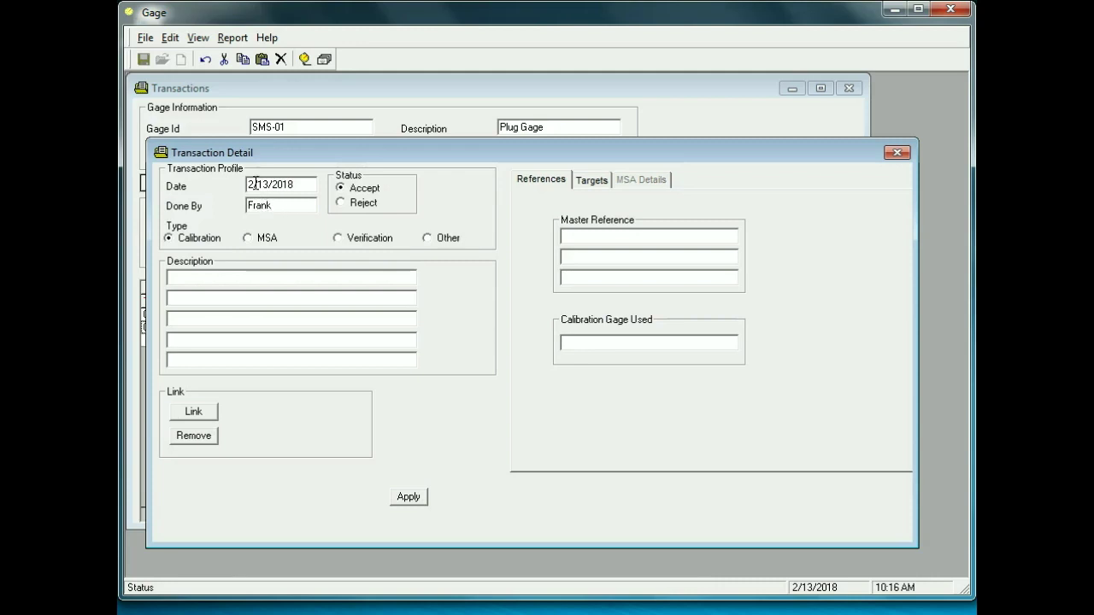
Step: Make the transaction an MSA and choose Attribute Cross-Tab as the study type
{"action": "left_click", "coordinate": [247, 238]}
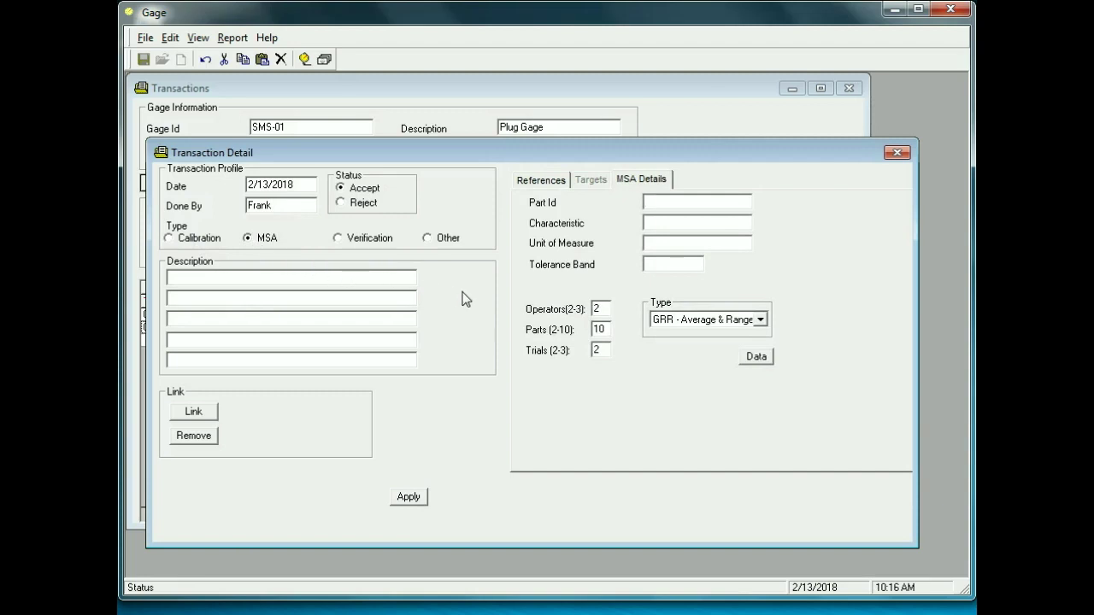
{"action": "left_click", "coordinate": [761, 321]}
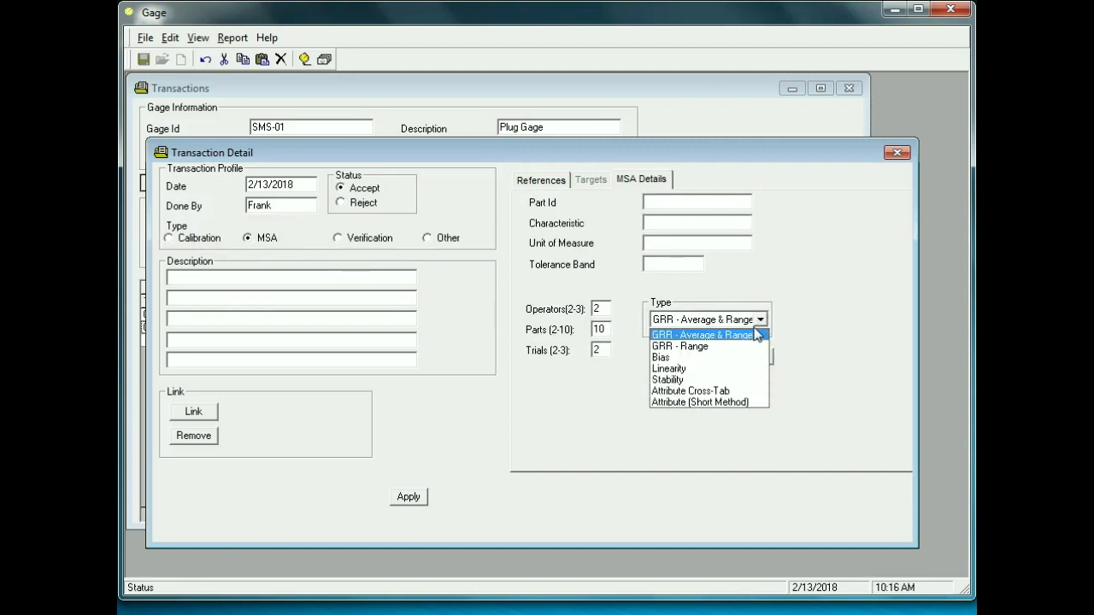
{"action": "left_click", "coordinate": [681, 393]}
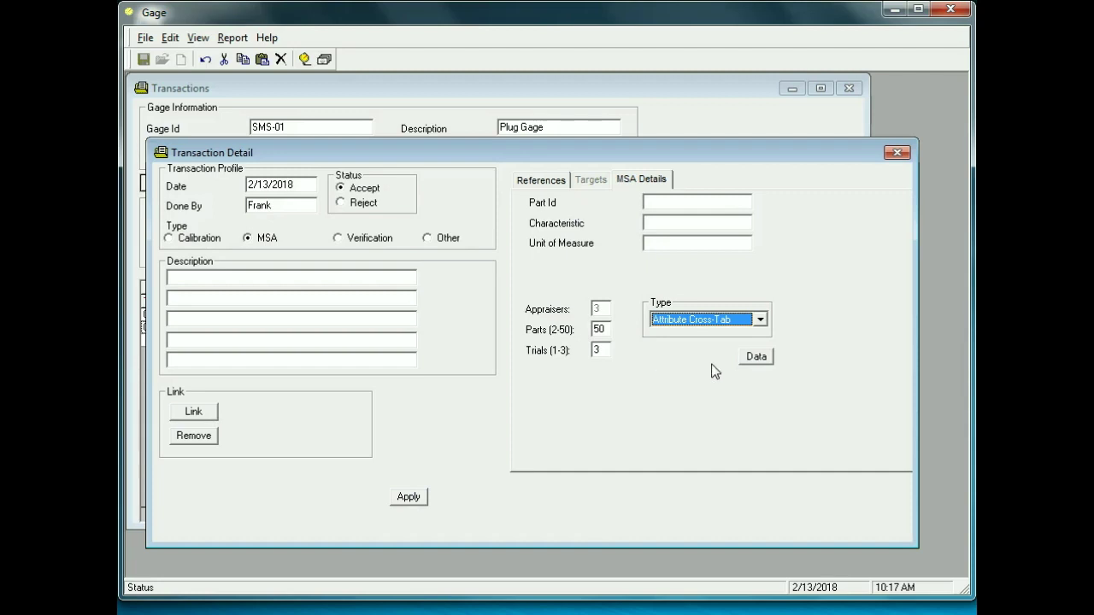
Step: Open the crosstabulation data entry and fill in the names of the three appraisers
{"action": "left_click", "coordinate": [757, 359]}
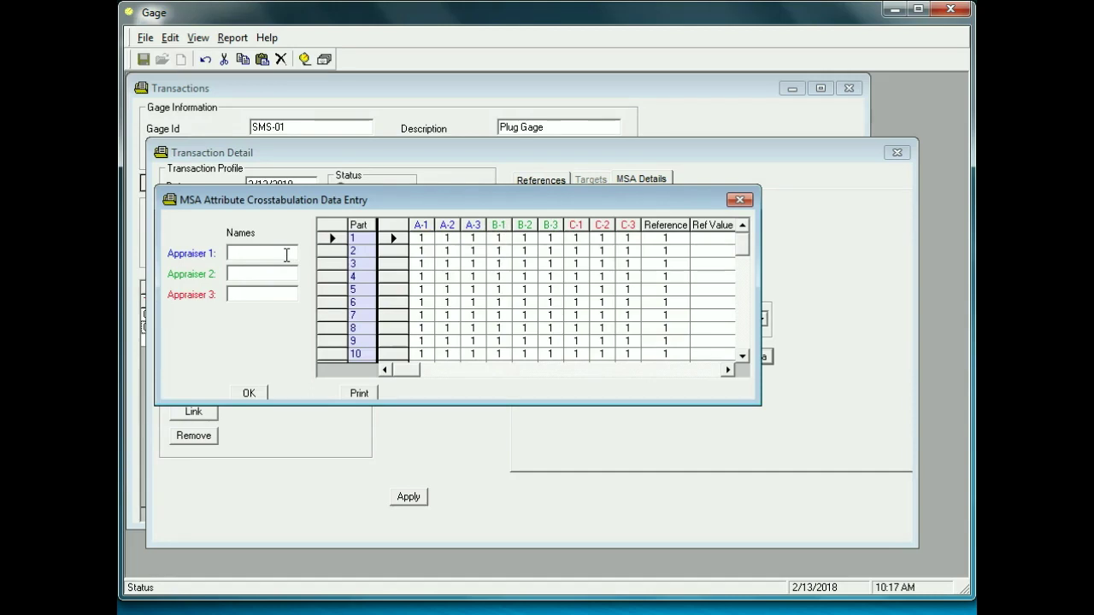
{"action": "type", "text": "John"}
{"action": "left_click", "coordinate": [241, 272]}
{"action": "type", "text": "Jane"}
{"action": "left_click", "coordinate": [246, 295]}
{"action": "type", "text": "Ben"}
Step: Enter 0 for part 3 in all nine appraiser trials, A-1 through C-3, and in its Reference value
{"action": "left_click", "coordinate": [726, 370]}
{"action": "left_click", "coordinate": [726, 370]}
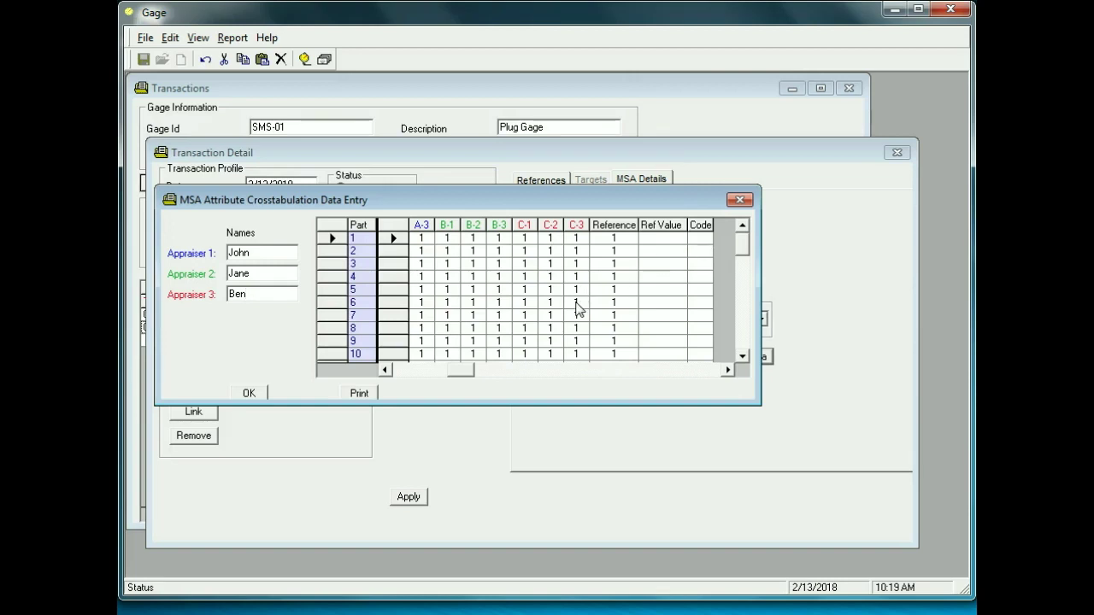
{"action": "left_click_drag", "start_coordinate": [469, 377], "coordinate": [406, 380]}
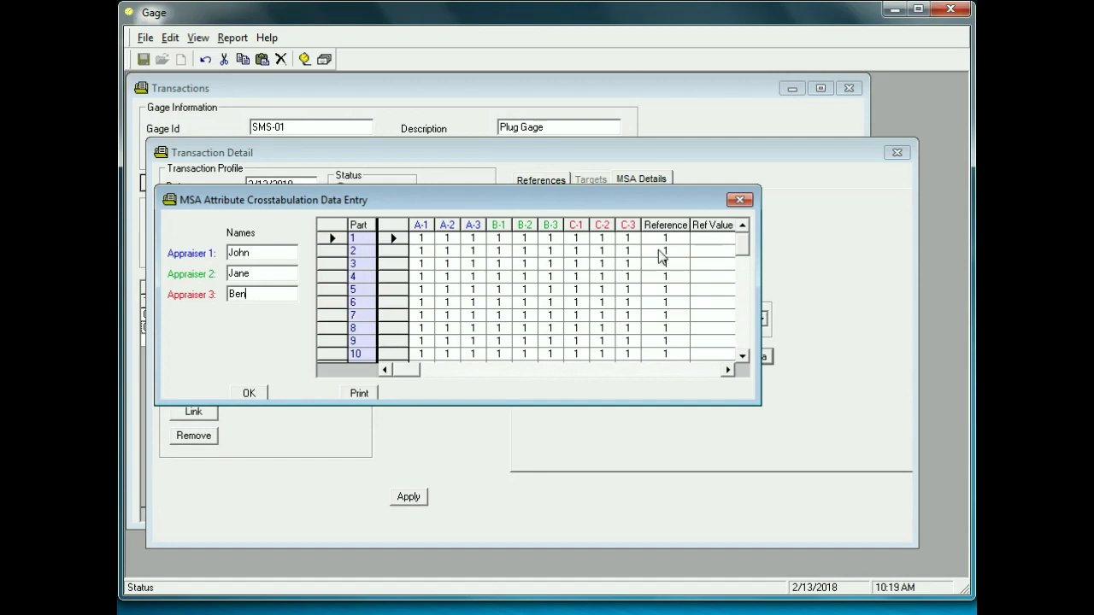
{"action": "left_click", "coordinate": [425, 266]}
{"action": "type", "text": "0"}
{"action": "key", "text": "Tab"}
{"action": "type", "text": "0"}
{"action": "key", "text": "Tab"}
{"action": "type", "text": "0"}
{"action": "key", "text": "Tab"}
{"action": "type", "text": "0"}
{"action": "key", "text": "Tab"}
{"action": "type", "text": "0"}
{"action": "key", "text": "Tab"}
{"action": "type", "text": "0"}
{"action": "key", "text": "Tab"}
{"action": "type", "text": "0"}
{"action": "key", "text": "Tab"}
{"action": "type", "text": "0"}
{"action": "key", "text": "Tab"}
{"action": "type", "text": "0"}
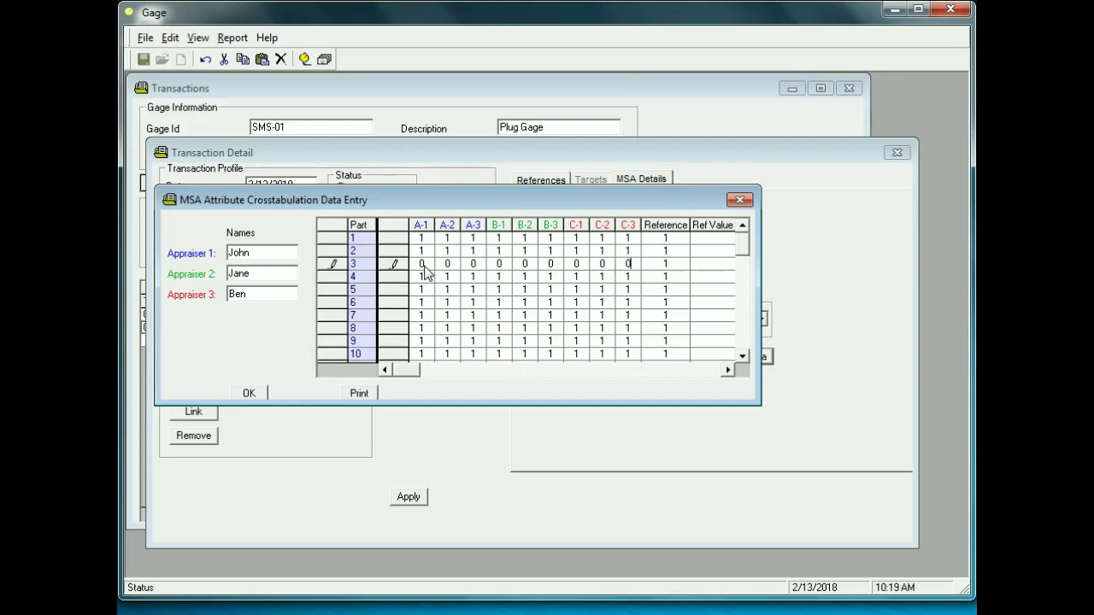
{"action": "key", "text": "Tab"}
{"action": "type", "text": "0"}
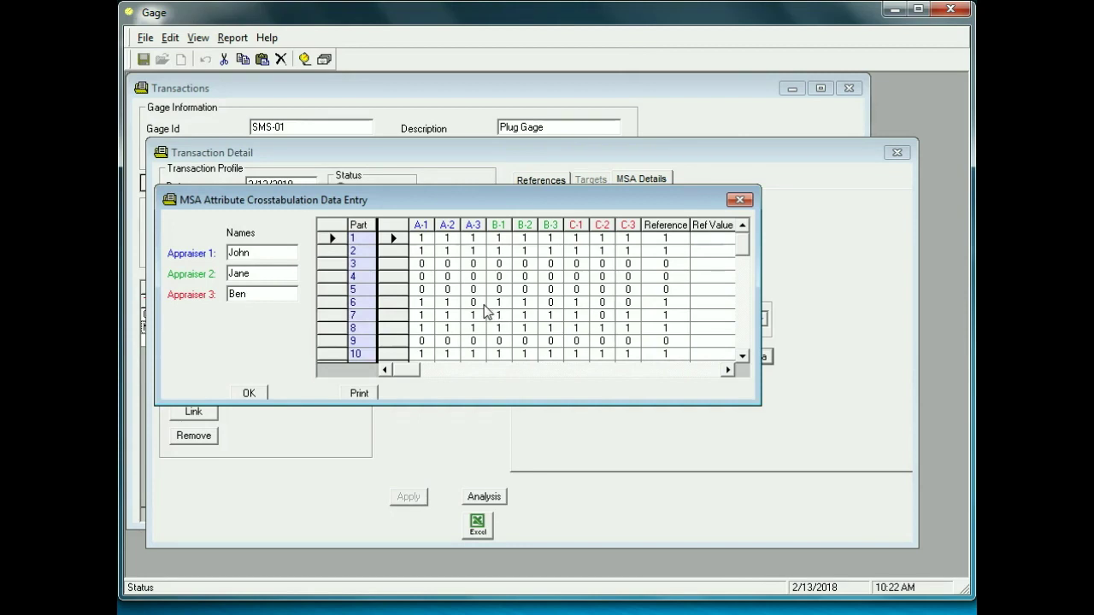
Step: Look through the appraiser ratings and reference values for all 50 parts in the data entry grid
{"action": "left_click", "coordinate": [742, 356]}
{"action": "left_click", "coordinate": [742, 356]}
{"action": "left_click", "coordinate": [742, 357]}
{"action": "left_click", "coordinate": [742, 356]}
{"action": "left_click", "coordinate": [742, 356]}
{"action": "left_click", "coordinate": [742, 356]}
{"action": "left_click", "coordinate": [742, 356]}
{"action": "left_click", "coordinate": [742, 356]}
{"action": "left_click", "coordinate": [742, 357]}
{"action": "left_click", "coordinate": [742, 357]}
{"action": "left_click", "coordinate": [742, 356]}
{"action": "left_click", "coordinate": [742, 356]}
{"action": "left_click", "coordinate": [742, 357]}
{"action": "left_click", "coordinate": [742, 357]}
{"action": "left_click", "coordinate": [742, 357]}
{"action": "left_click", "coordinate": [742, 357]}
{"action": "left_click", "coordinate": [742, 357]}
{"action": "left_click", "coordinate": [742, 356]}
{"action": "left_click", "coordinate": [742, 356]}
{"action": "left_click", "coordinate": [742, 357]}
{"action": "left_click", "coordinate": [742, 356]}
{"action": "left_click", "coordinate": [742, 357]}
{"action": "left_click", "coordinate": [742, 356]}
{"action": "left_click", "coordinate": [742, 356]}
{"action": "left_click", "coordinate": [742, 356]}
{"action": "left_click", "coordinate": [742, 356]}
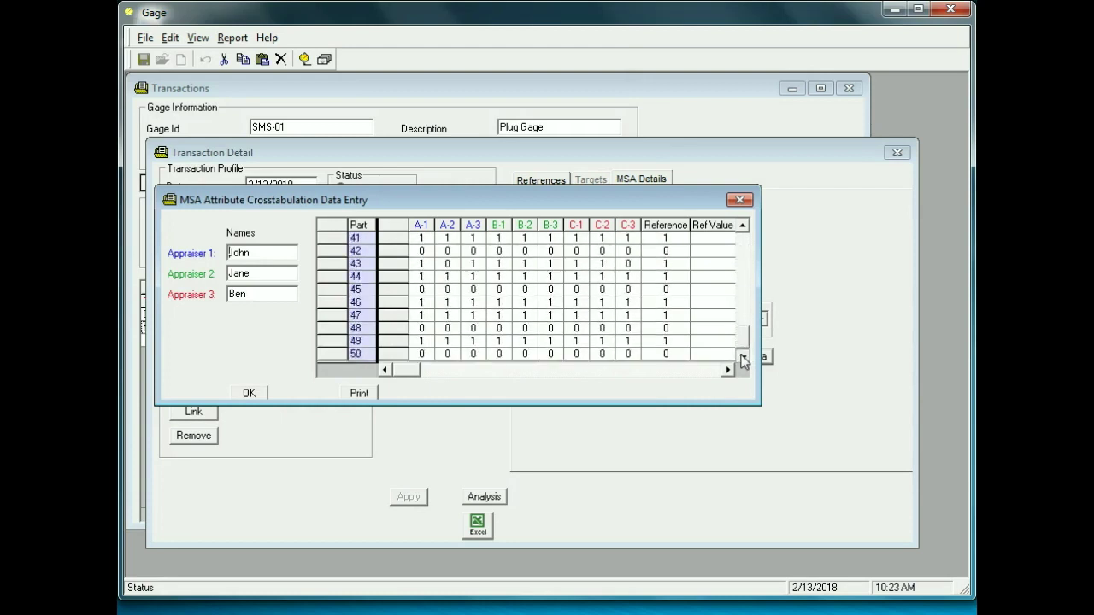
{"action": "left_click_drag", "start_coordinate": [749, 293], "coordinate": [726, 239]}
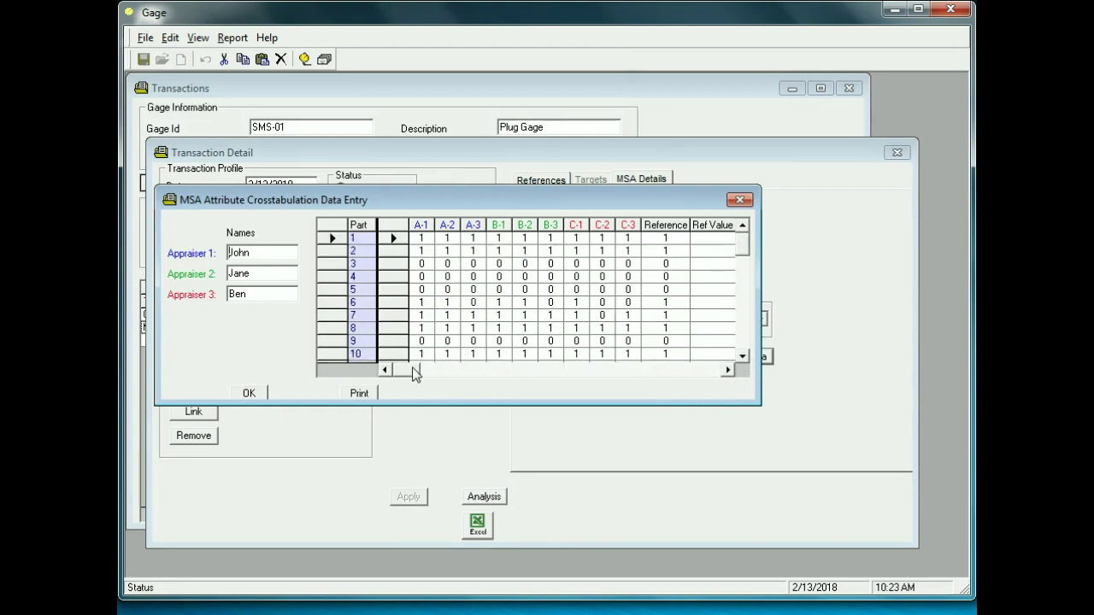
Step: Accept the crosstabulation data and apply the transaction, then generate its Attribute Gage Crosstabulation analysis
{"action": "left_click", "coordinate": [248, 395]}
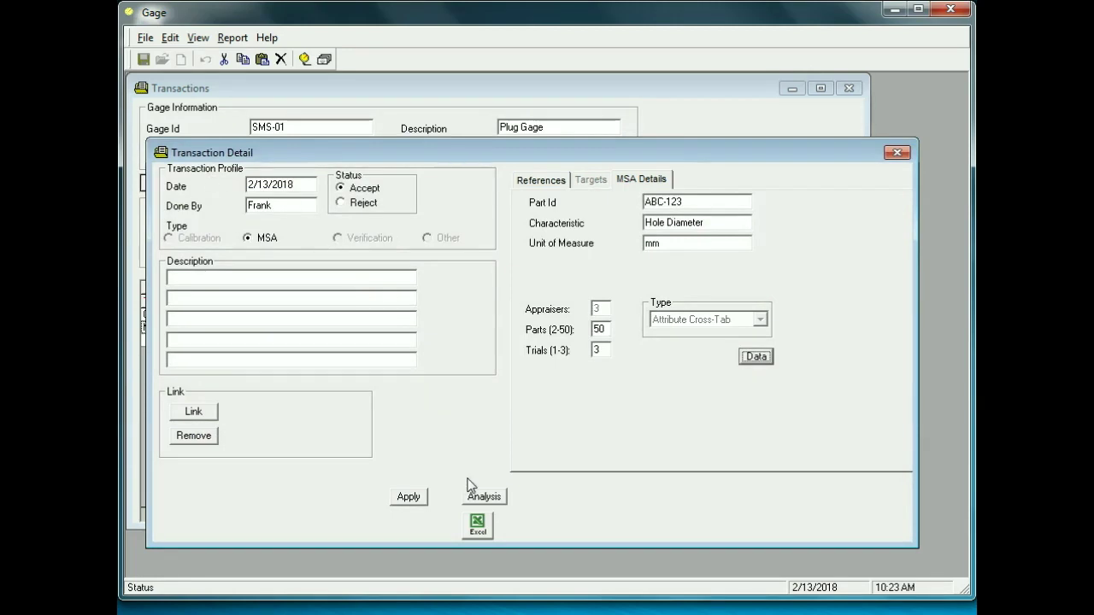
{"action": "left_click", "coordinate": [409, 500]}
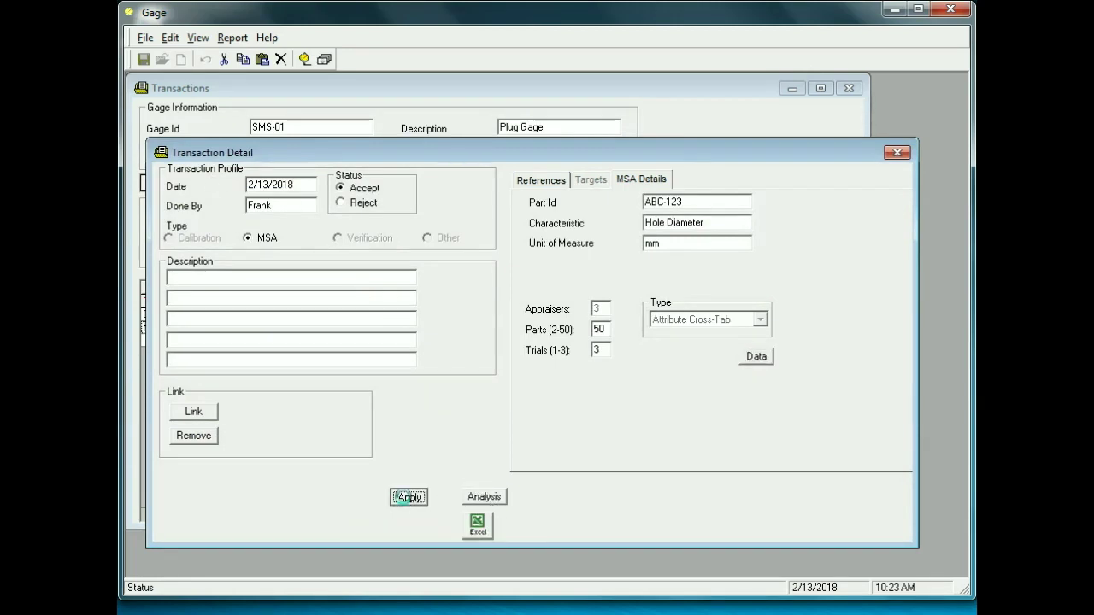
{"action": "left_click", "coordinate": [491, 500]}
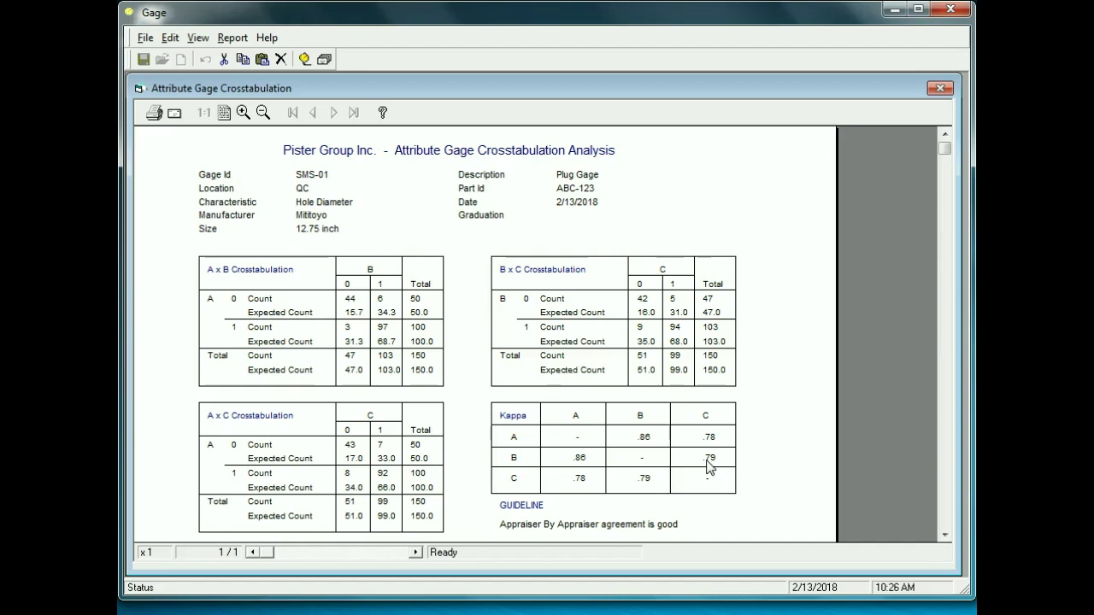
Step: Examine the report's appraiser and reference crosstabulations, kappa tables, guidelines, and the effectiveness, miss rate and false alarm summary
{"action": "scroll", "coordinate": [707, 461], "scroll_direction": "down", "scroll_amount": 3}
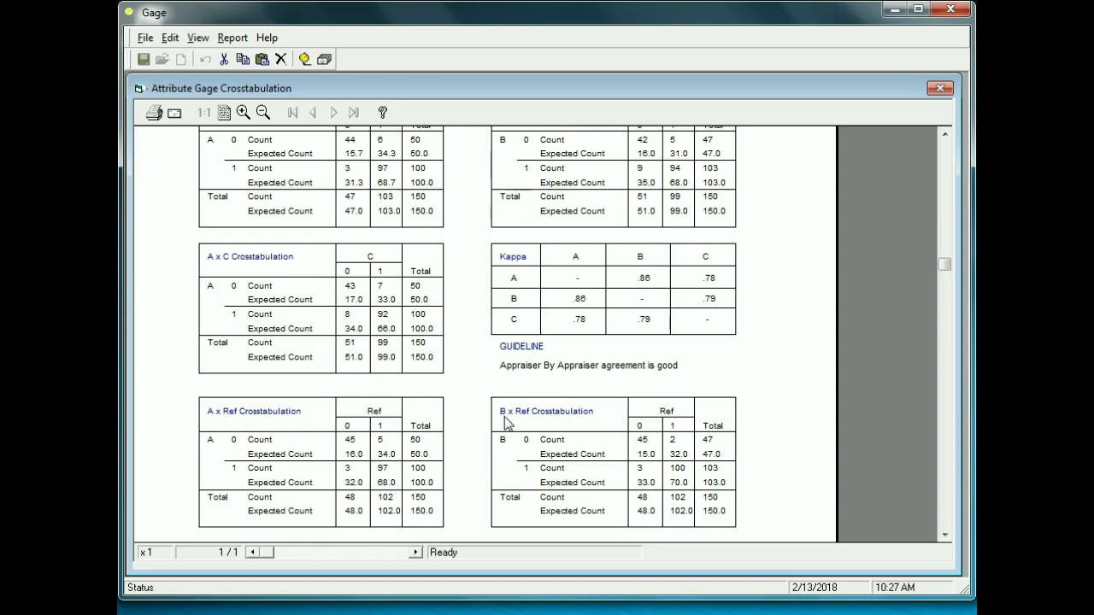
{"action": "scroll", "coordinate": [504, 423], "scroll_direction": "down", "scroll_amount": 6}
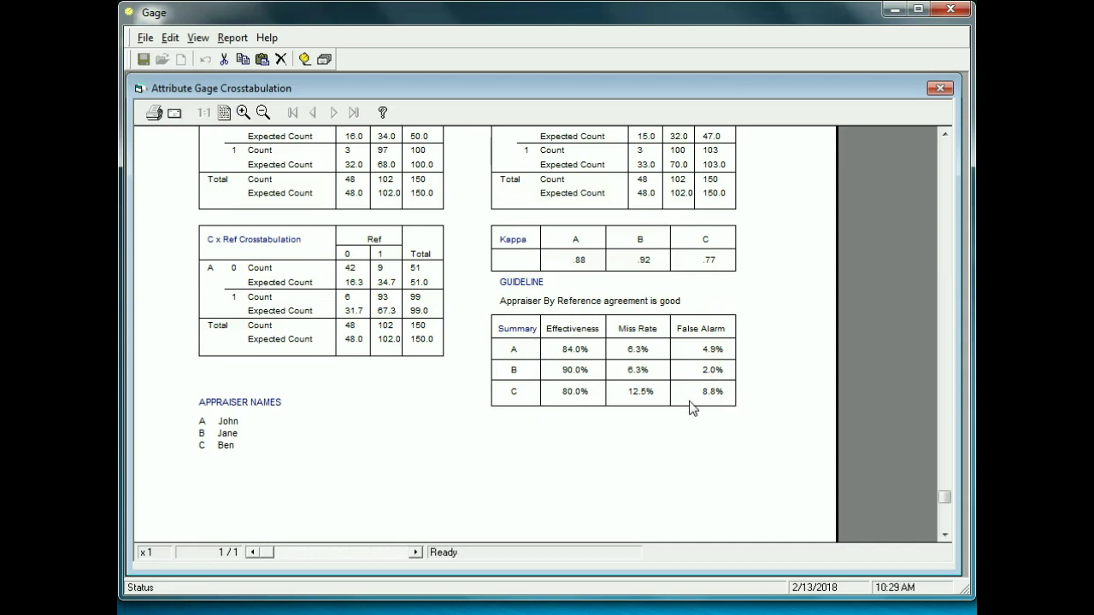
{"action": "scroll", "coordinate": [504, 423], "scroll_direction": "up", "scroll_amount": 3}
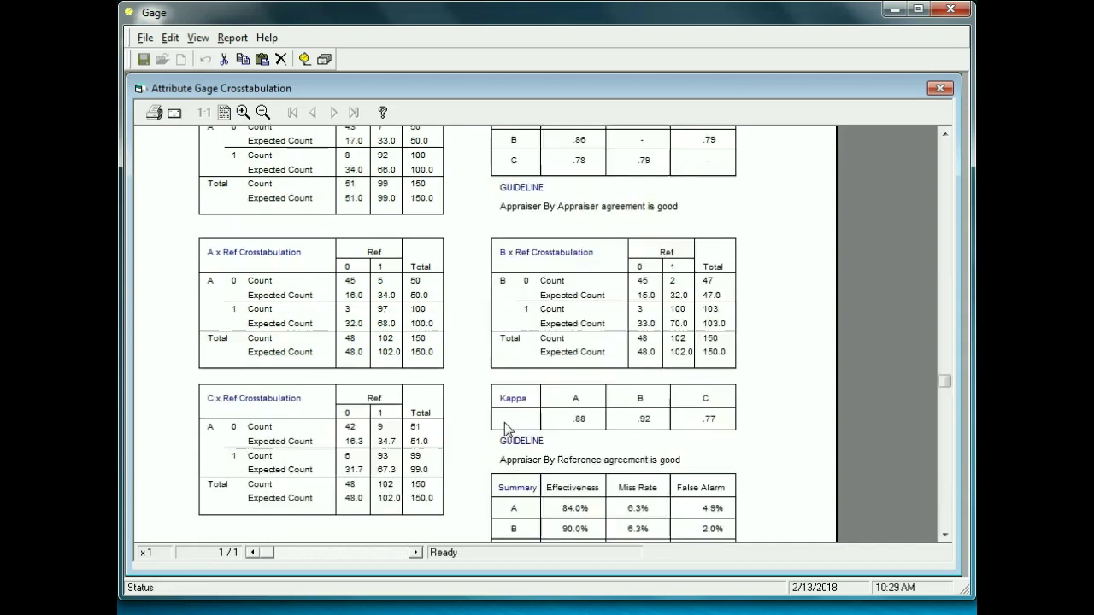
{"action": "scroll", "coordinate": [505, 422], "scroll_direction": "up", "scroll_amount": 6}
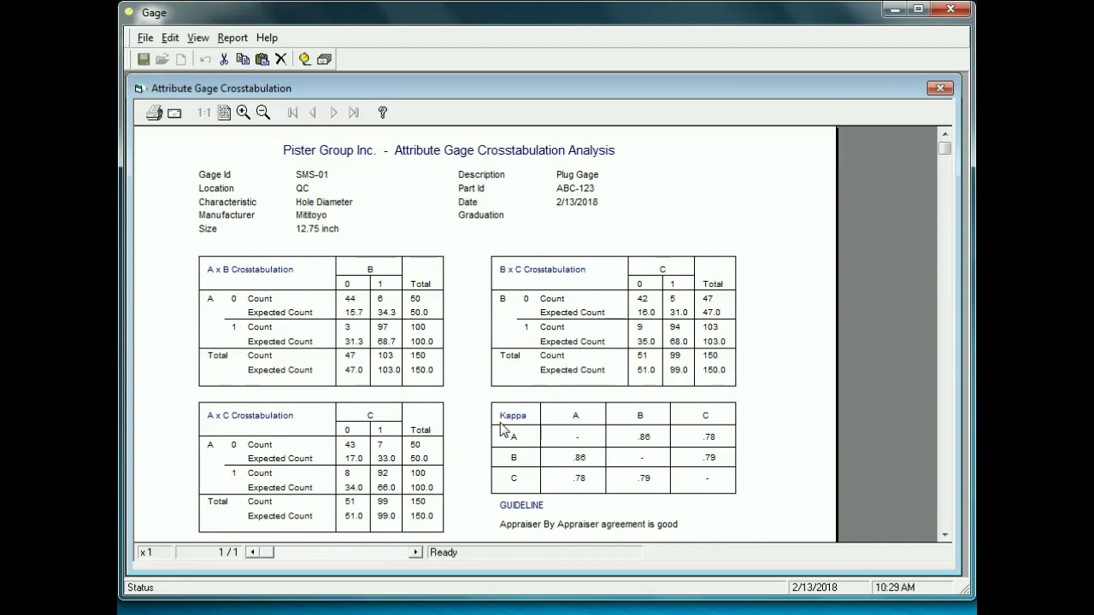